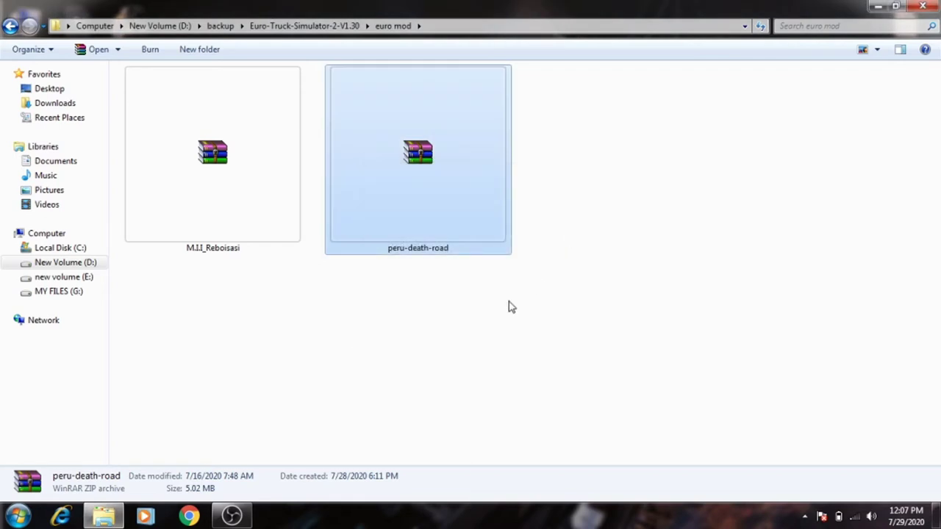
# Extract the peru-death-road archive inside the euro mod folder and copy the extracted peru-death-road.scs file
pyautogui.click(451, 216)
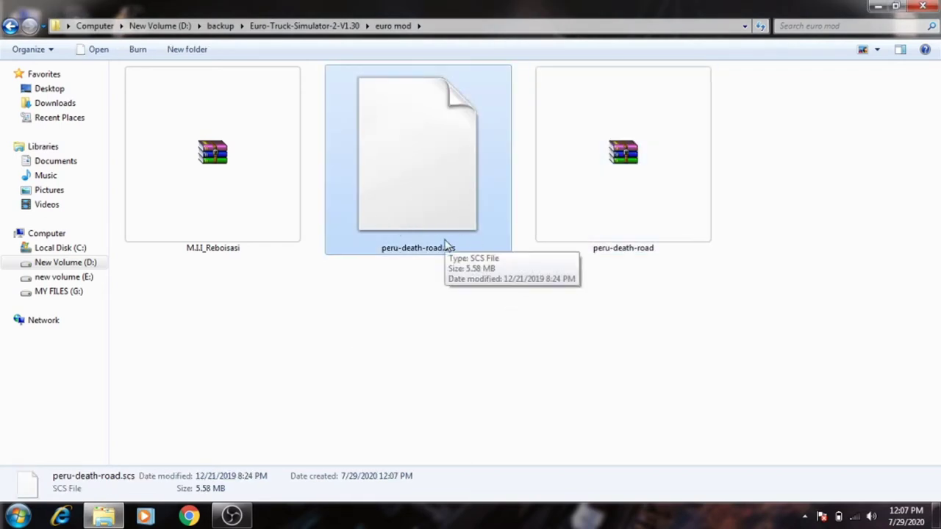
pyautogui.rightClick(445, 245)
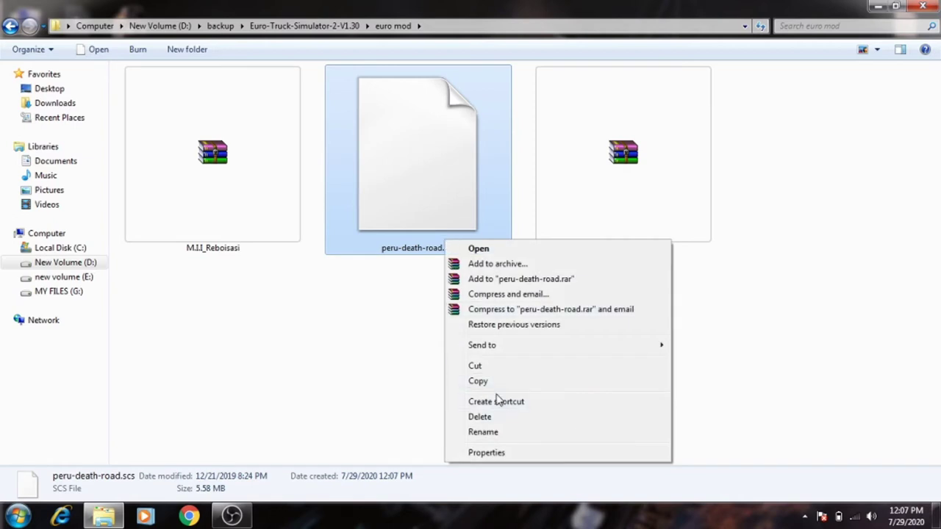
pyautogui.click(494, 391)
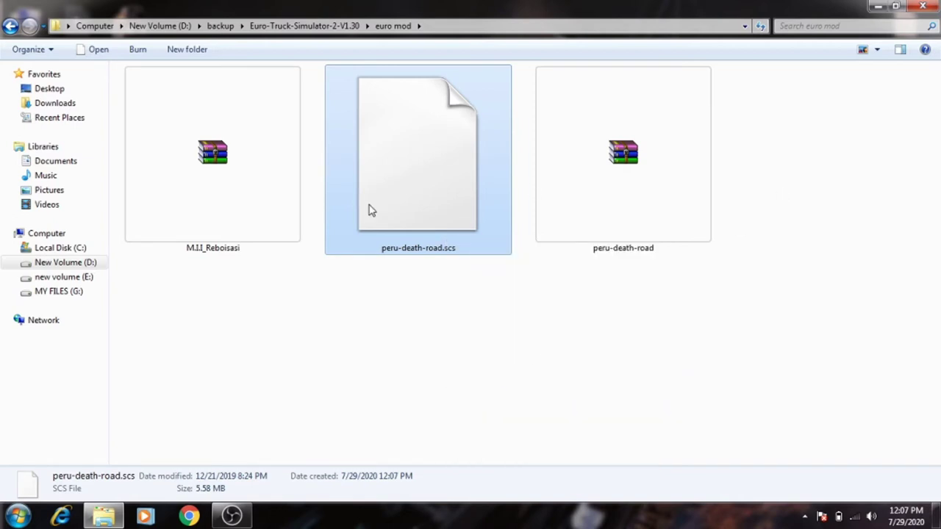
# Paste peru-death-road.scs into the mod folder of Euro Truck Simulator 2 in the Documents library
pyautogui.click(79, 163)
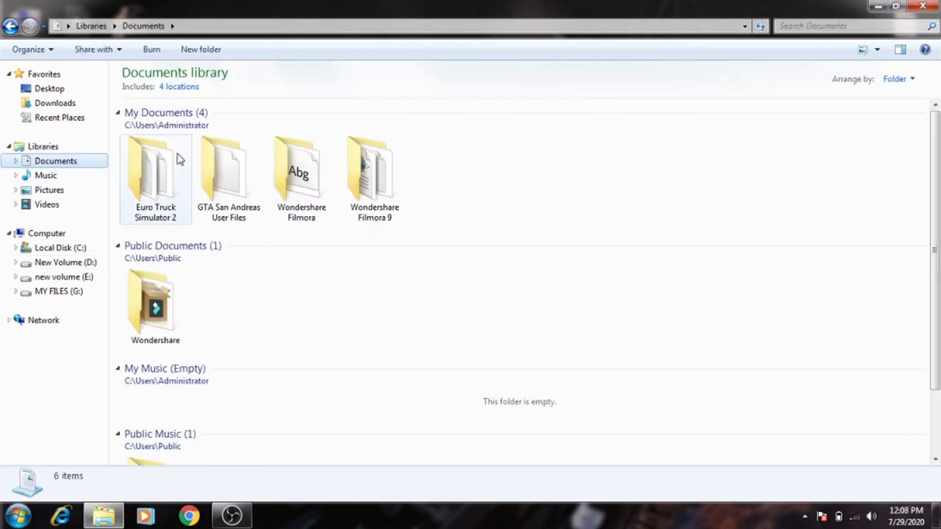
pyautogui.doubleClick(156, 181)
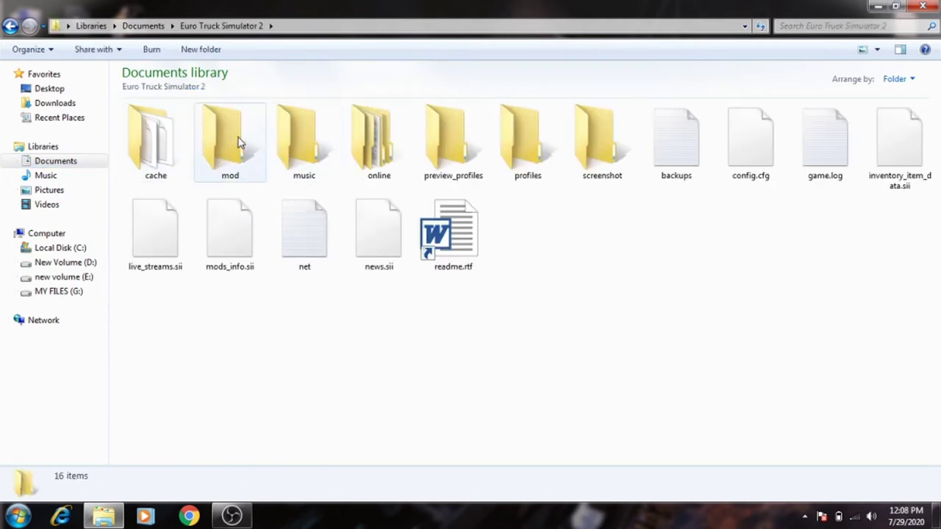
pyautogui.doubleClick(242, 150)
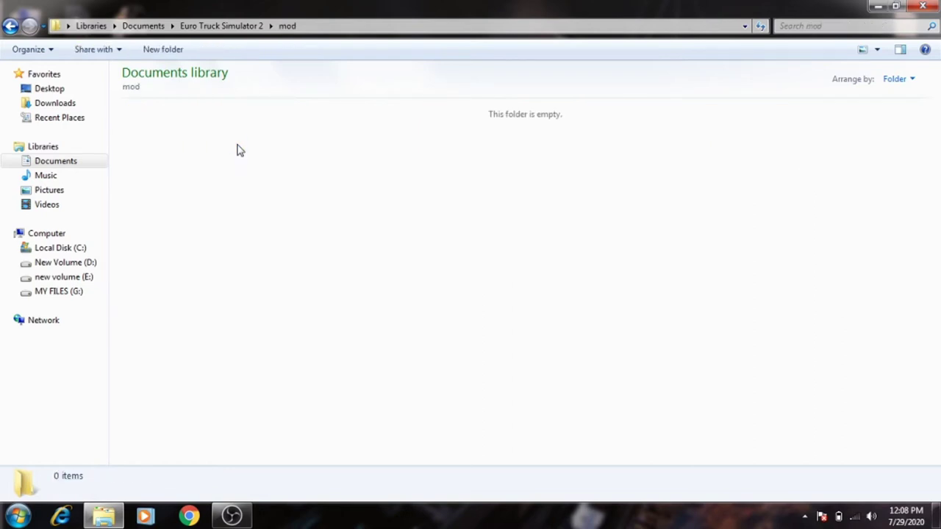
pyautogui.hotkey('ctrl', 'v')
pyautogui.click(240, 219)
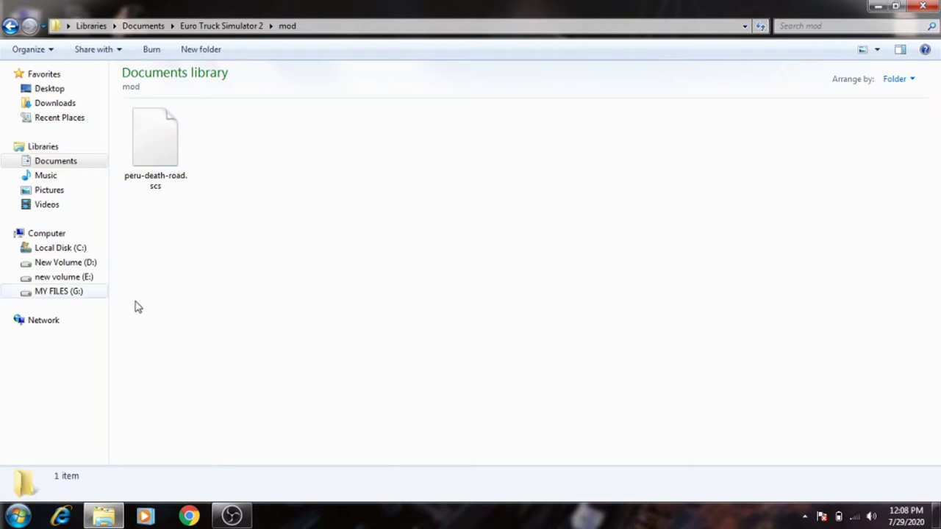
# Go back to the euro mod folder and extract the M.I.I_Reboisasi archive into its own M.I.I_Reboisasi subfolder
pyautogui.click(7, 25)
pyautogui.click(7, 25)
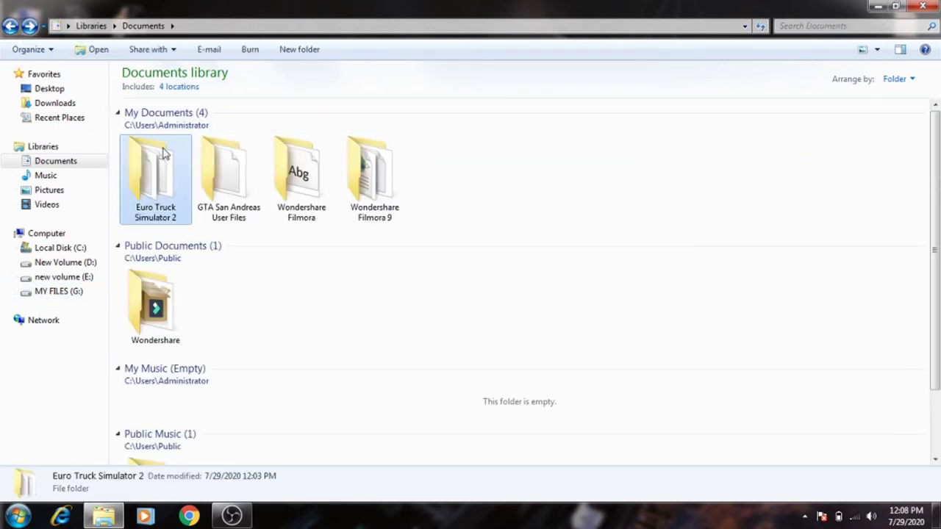
pyautogui.click(10, 26)
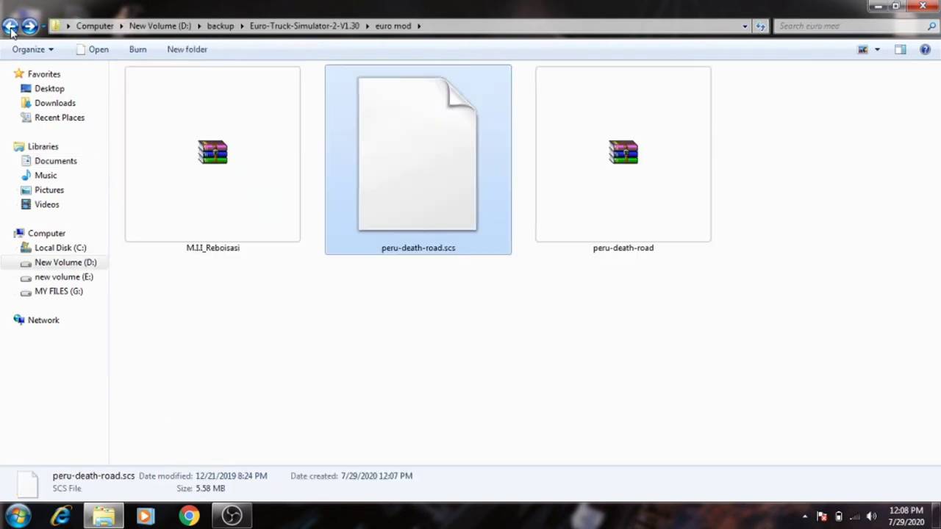
pyautogui.rightClick(238, 139)
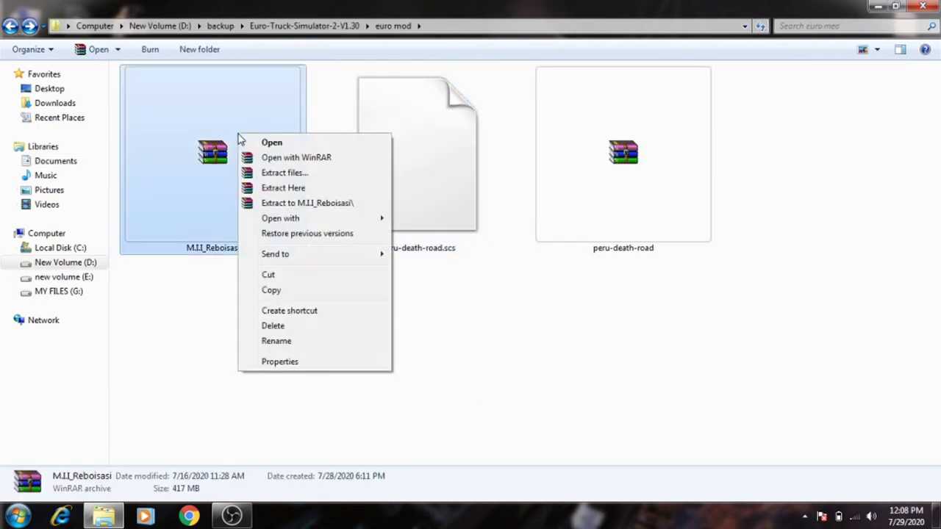
pyautogui.click(309, 202)
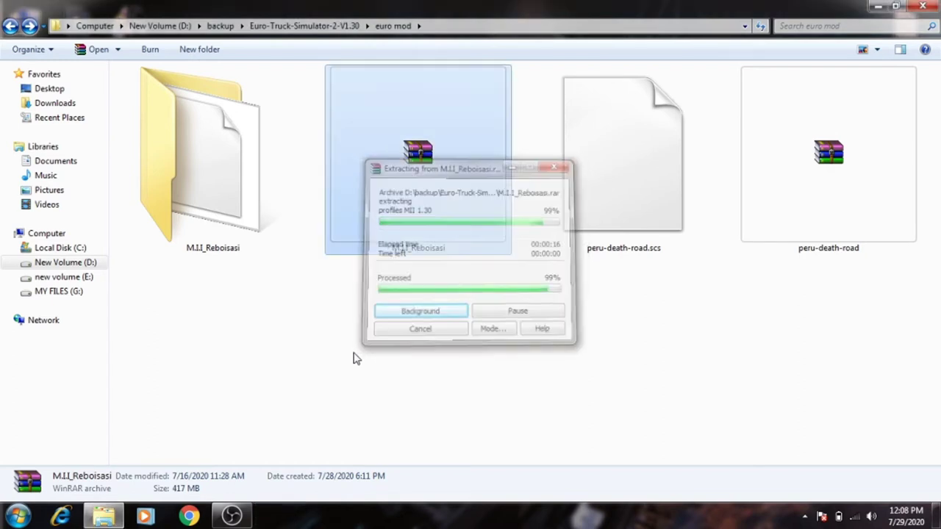
# Examine the contents of the extracted M.I.I_Reboisasi folder, including the profile stored under profiles MII 1.30
pyautogui.doubleClick(207, 186)
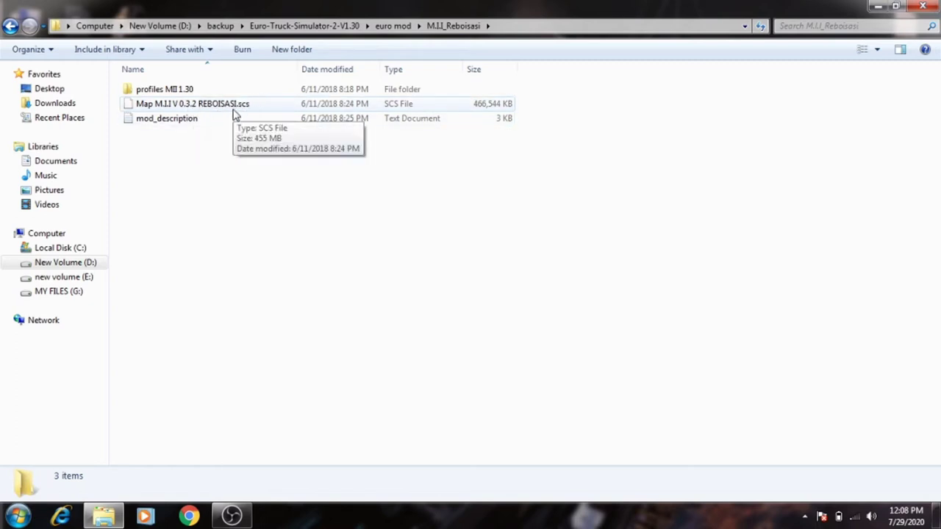
pyautogui.doubleClick(189, 90)
pyautogui.doubleClick(189, 90)
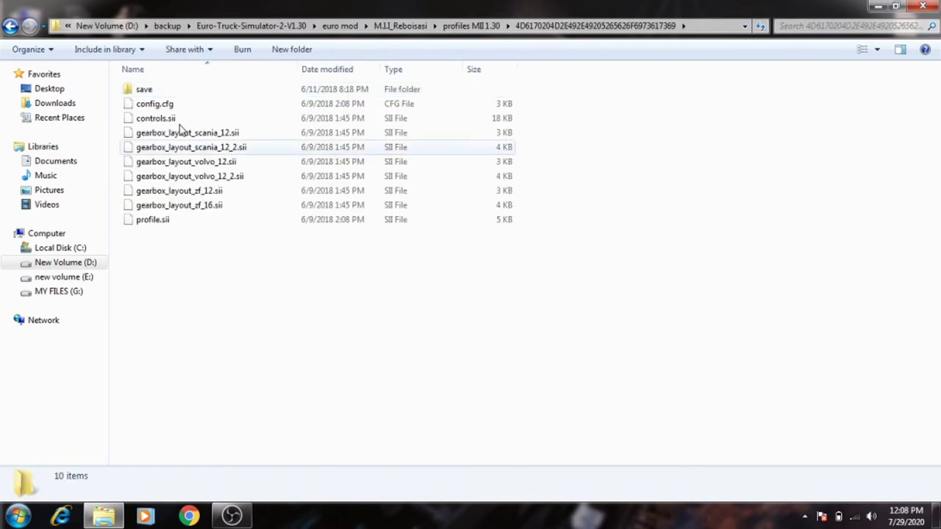
pyautogui.click(11, 26)
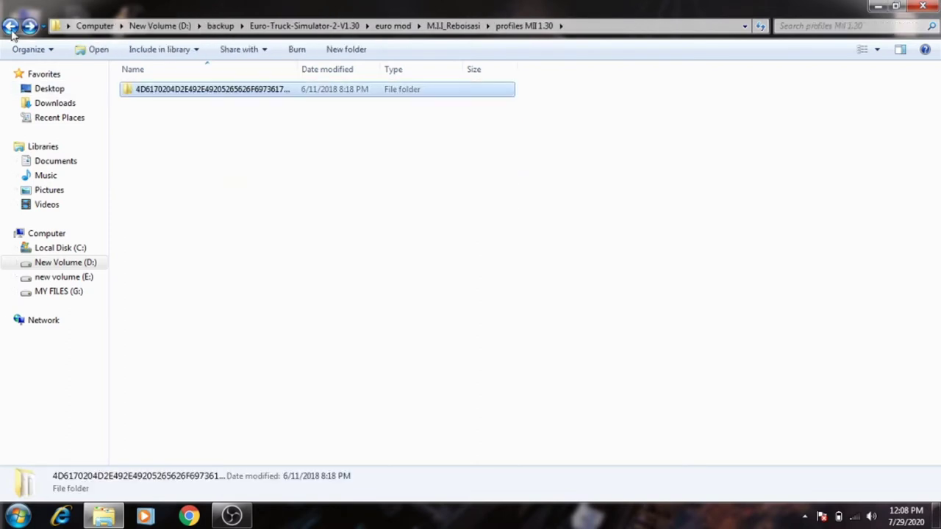
pyautogui.click(10, 27)
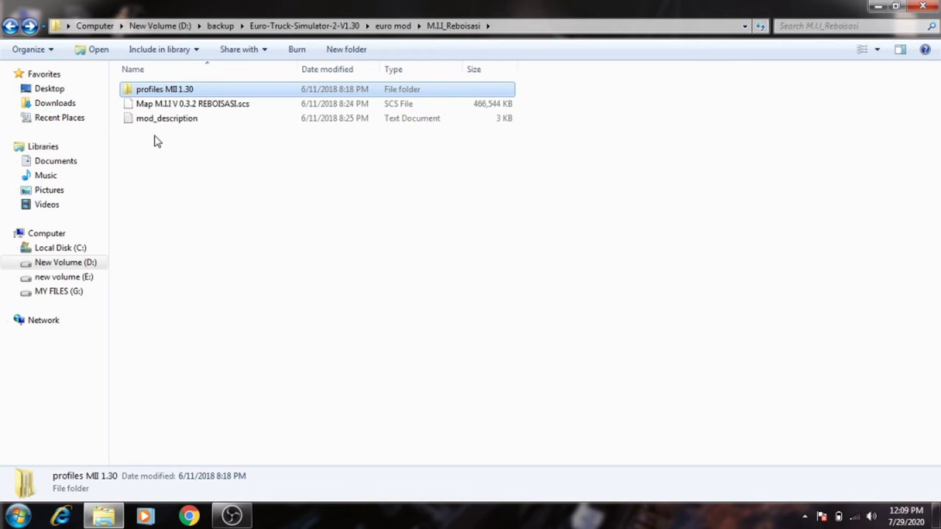
# Inspect the profiles folder of Euro Truck Simulator 2 under Documents in a separate window
pyautogui.press('super+e')
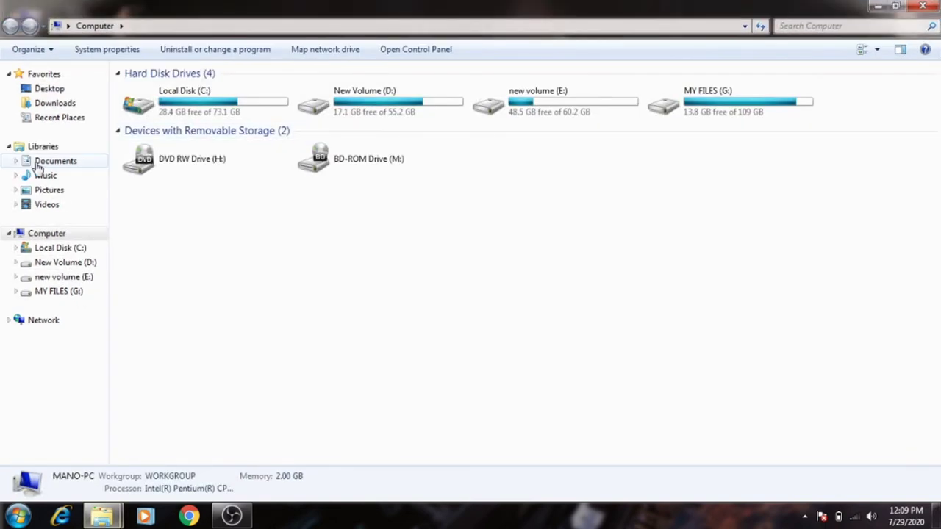
pyautogui.click(37, 163)
pyautogui.doubleClick(161, 183)
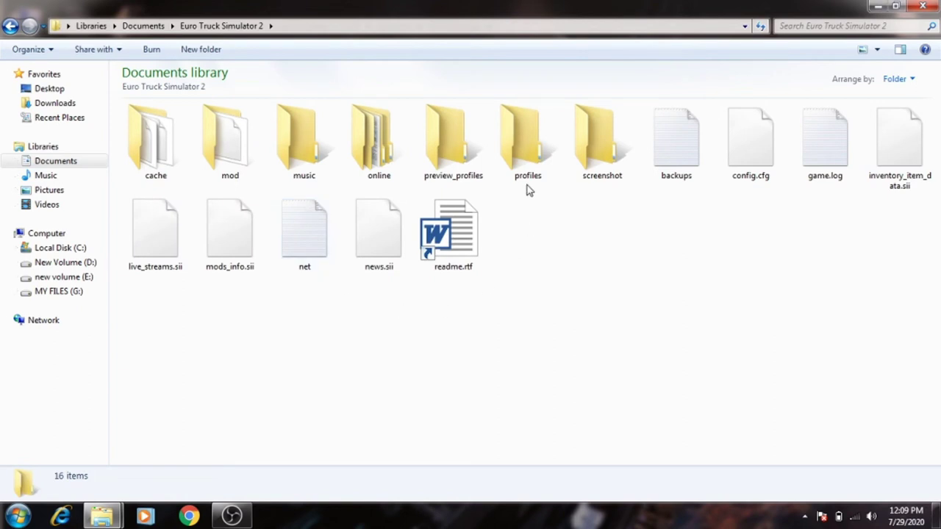
pyautogui.doubleClick(519, 131)
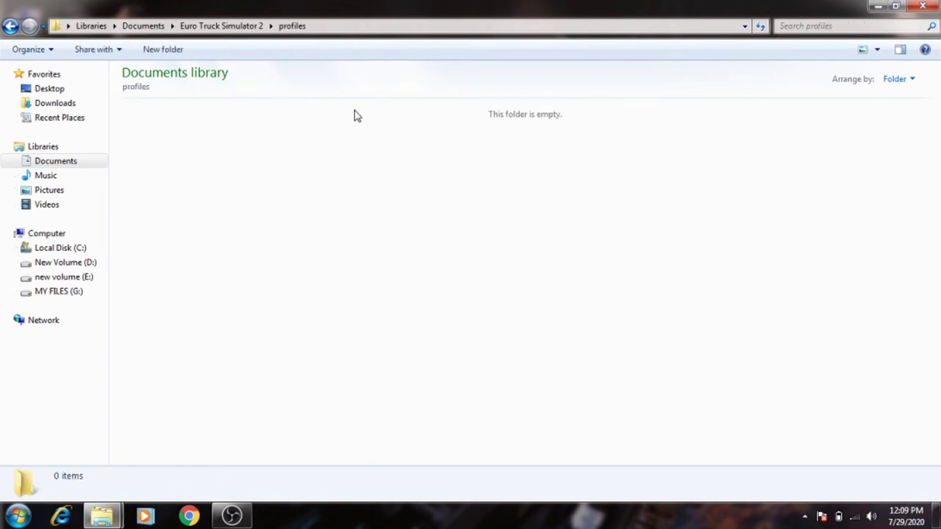
pyautogui.click(11, 26)
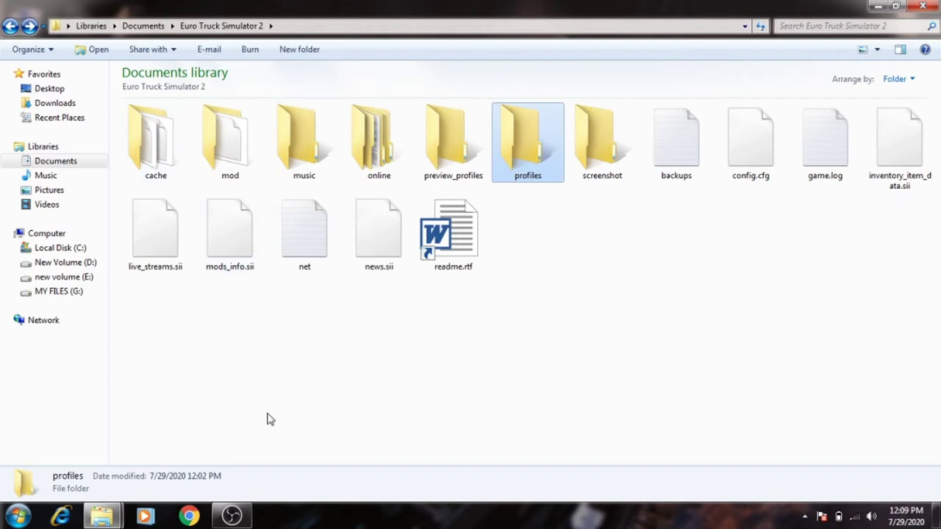
# Copy Map M.I.I V 0.3.2 REBOISASI.scs from the M.I.I_Reboisasi folder into the Euro Truck Simulator 2 mod folder in Documents
pyautogui.moveTo(102, 516)
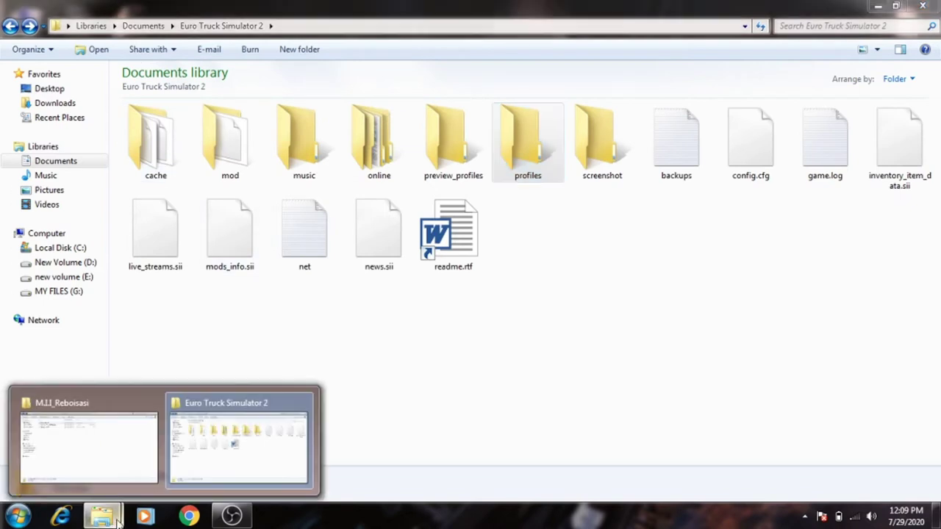
pyautogui.click(118, 457)
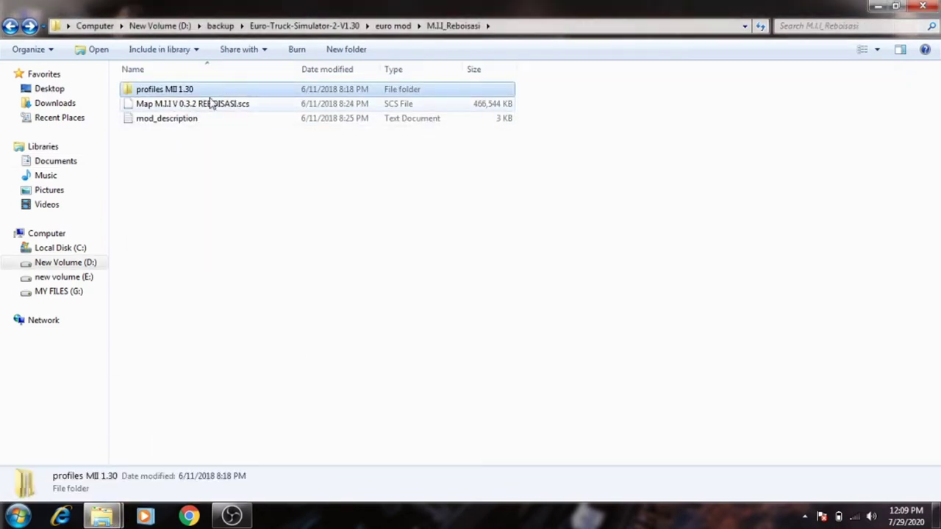
pyautogui.click(234, 107)
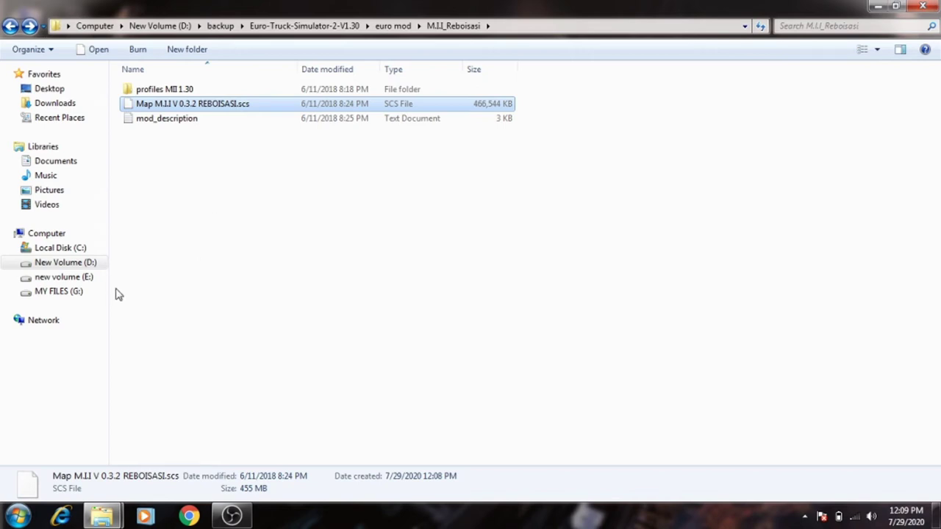
pyautogui.click(68, 168)
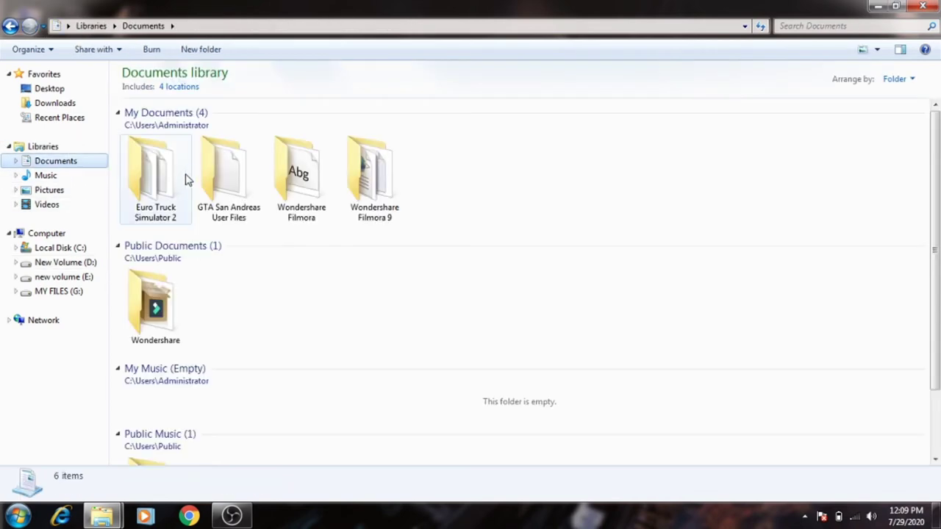
pyautogui.doubleClick(147, 196)
pyautogui.doubleClick(243, 158)
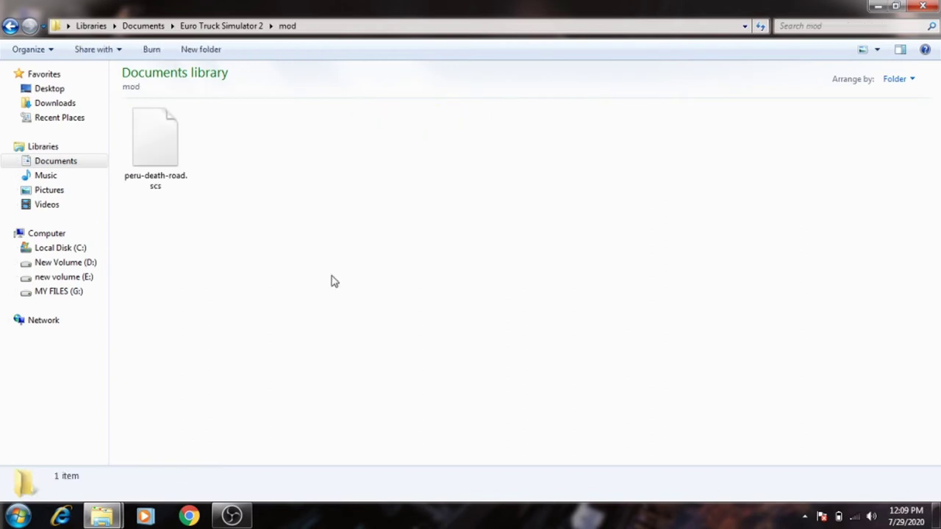
pyautogui.hotkey('ctrl', 'v')
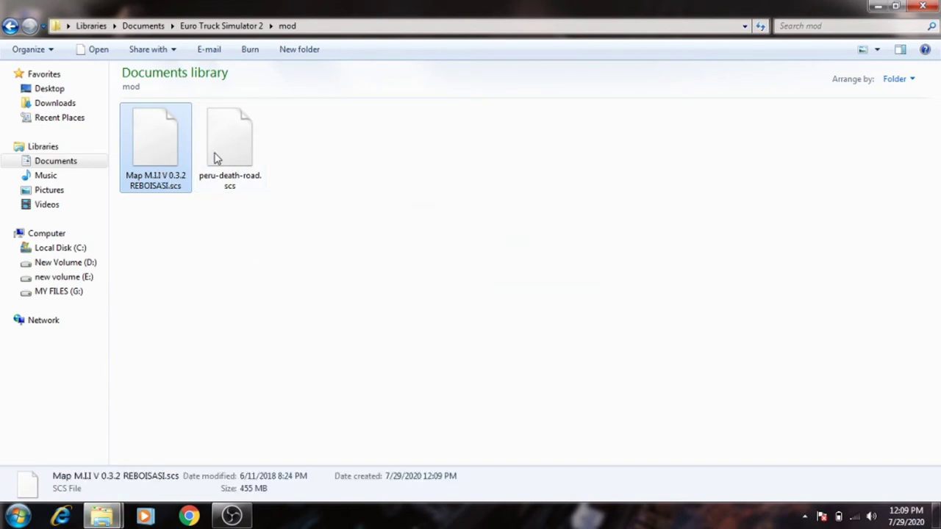
# Close the file browser and launch Euro Truck Simulator 2 from the desktop
pyautogui.press('BackSpace')
pyautogui.click(933, 6)
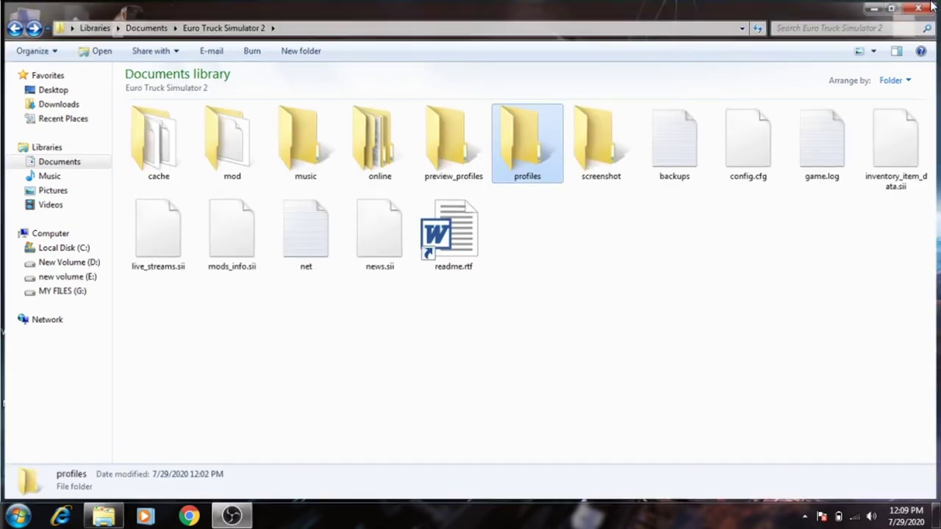
pyautogui.doubleClick(129, 103)
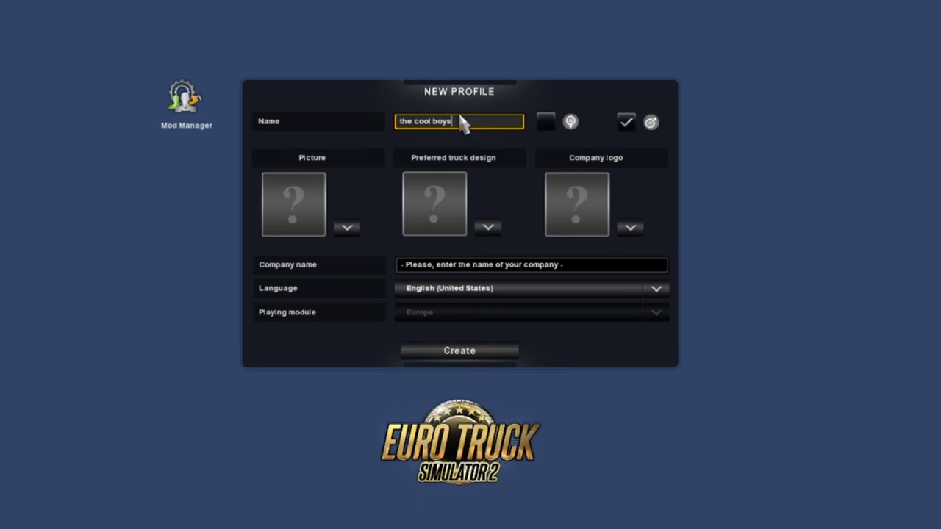
# Choose the second portrait in the first row as the profile picture and the black truck as the preferred truck design
pyautogui.click(353, 227)
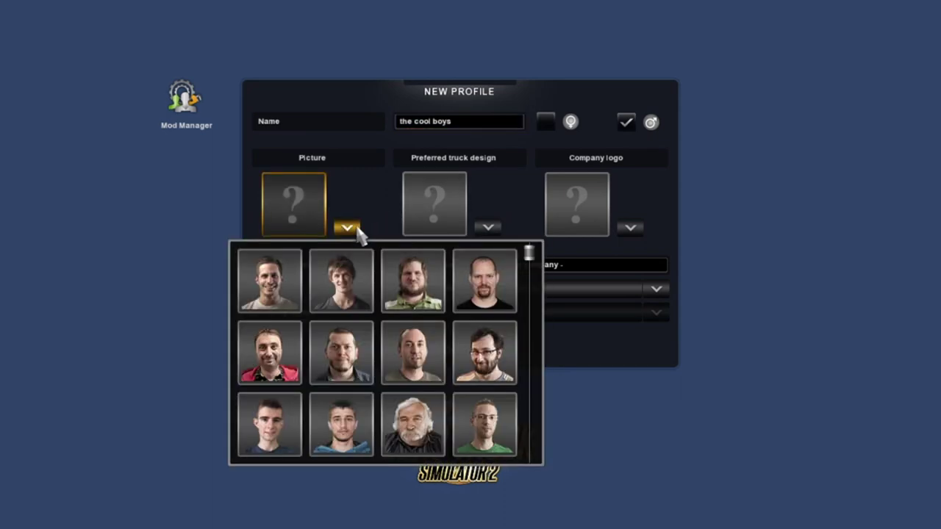
pyautogui.click(340, 272)
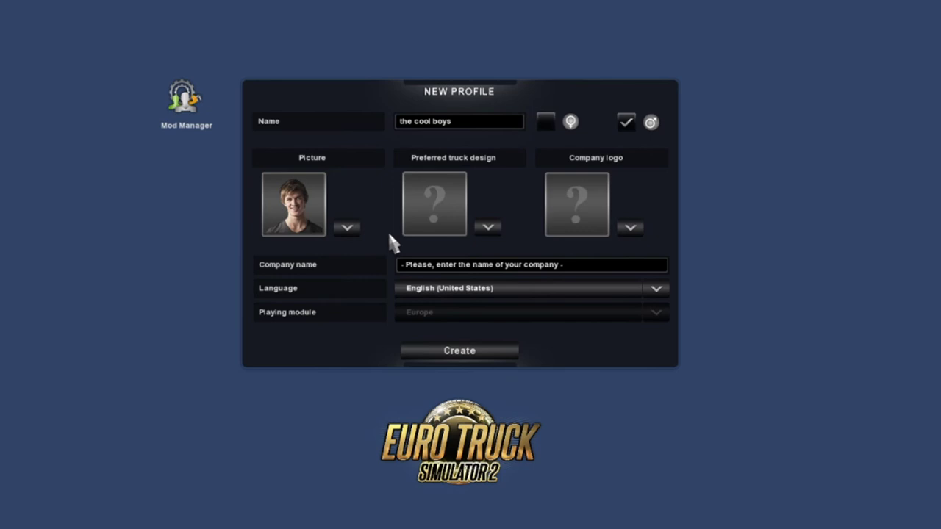
pyautogui.click(488, 229)
pyautogui.click(480, 290)
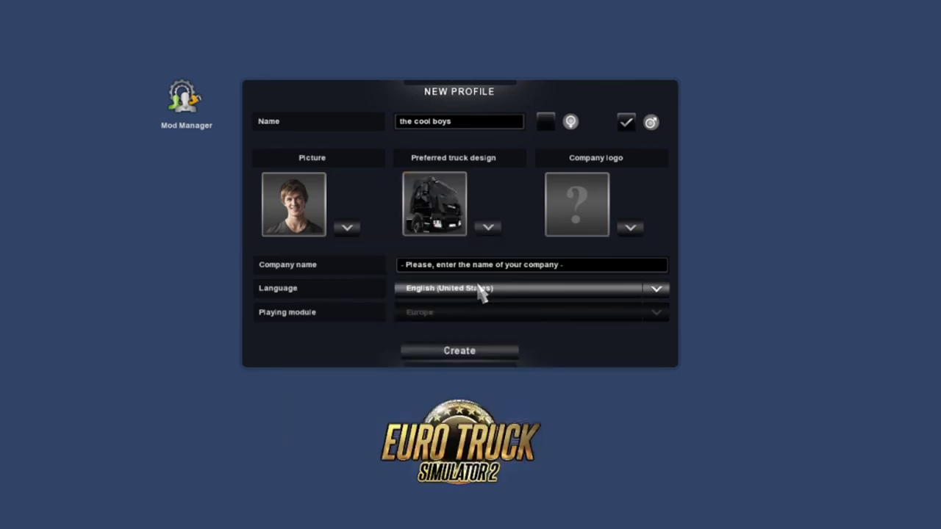
# Choose the red, white and blue gear as the company logo and enter "smile" as the company name
pyautogui.click(630, 228)
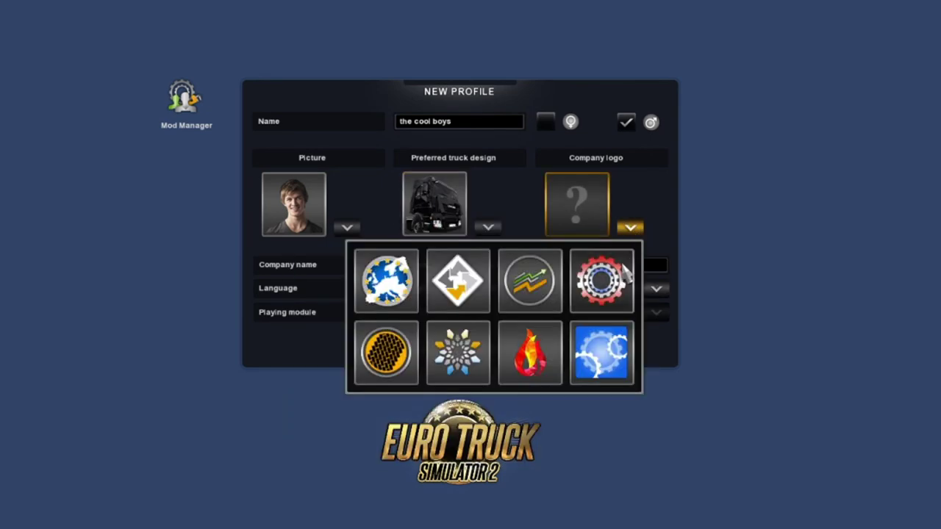
pyautogui.click(607, 285)
pyautogui.click(558, 267)
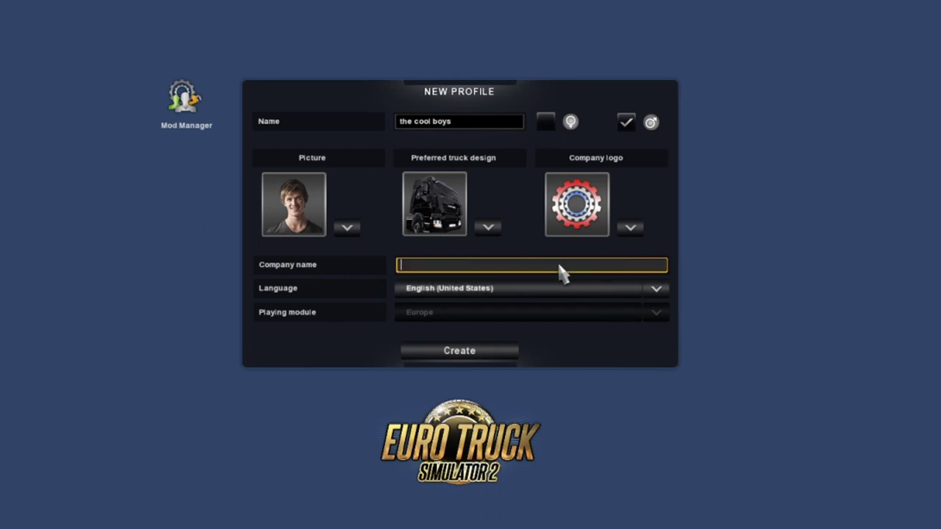
pyautogui.write('smile')
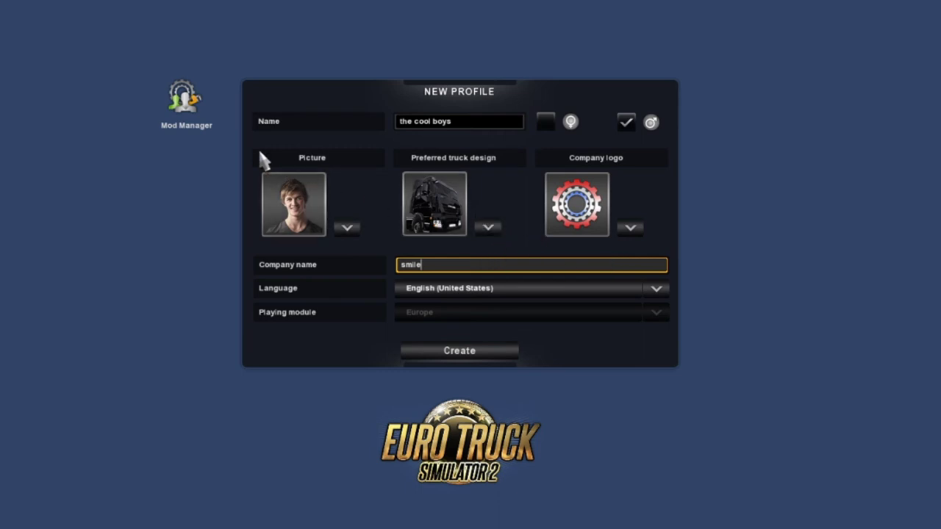
# Open the Mod Manager for the new profile and activate the Peru Death Road map mod
pyautogui.click(187, 118)
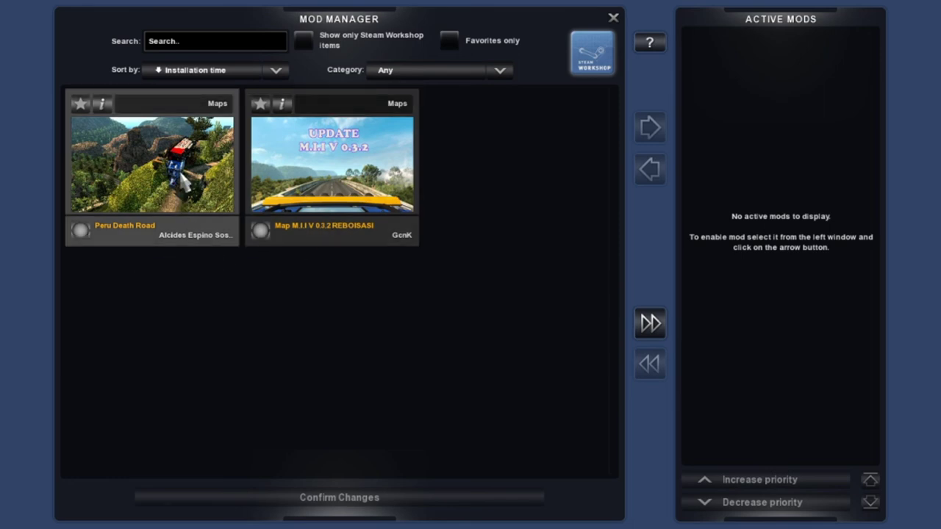
pyautogui.doubleClick(152, 165)
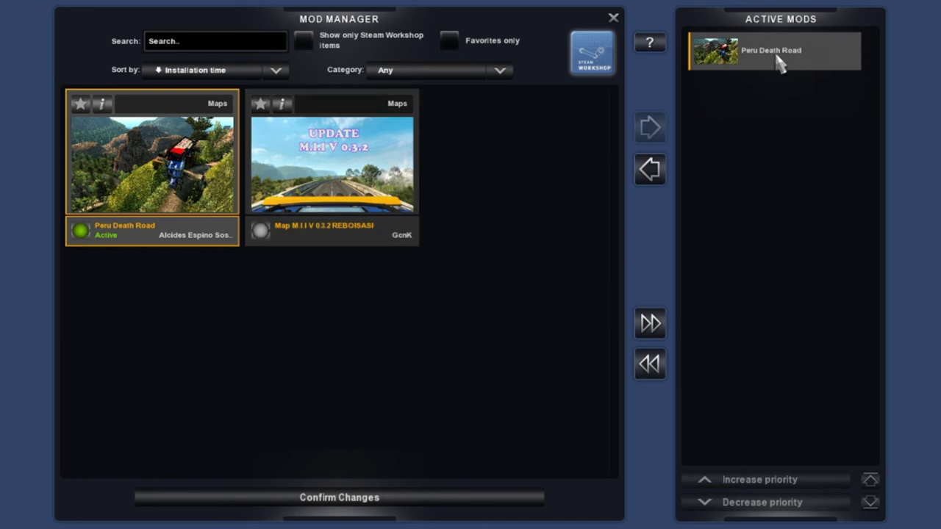
# Activate the Map M.I.I V 0.3.2 REBOISASI mod alongside Peru Death Road and confirm the mod changes
pyautogui.doubleClick(333, 164)
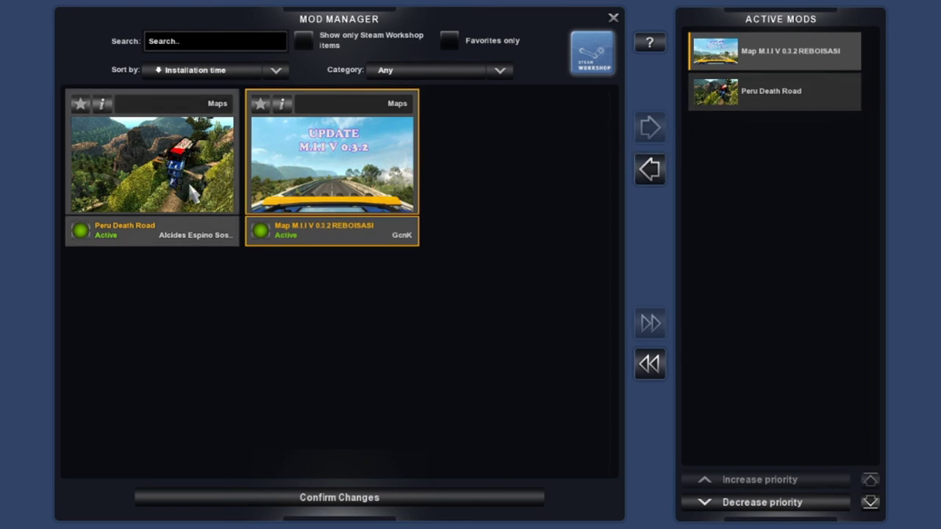
pyautogui.click(194, 195)
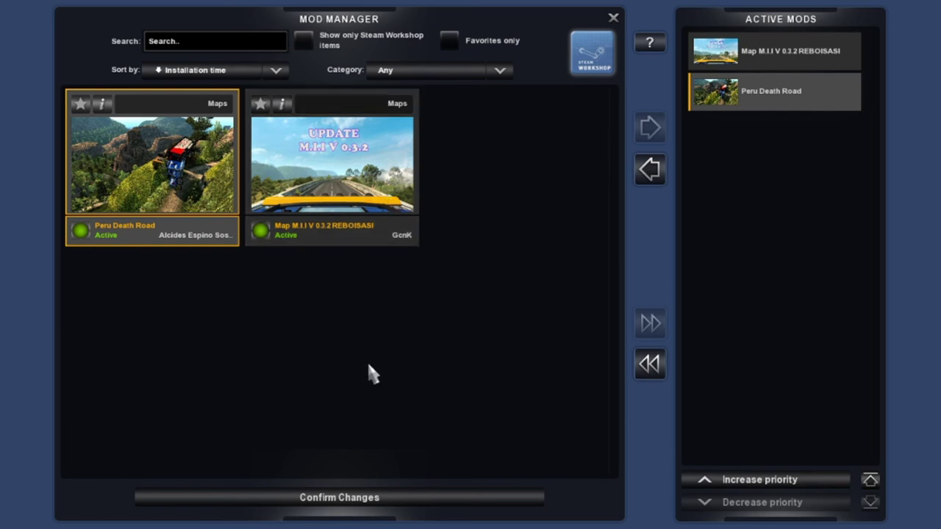
pyautogui.click(284, 502)
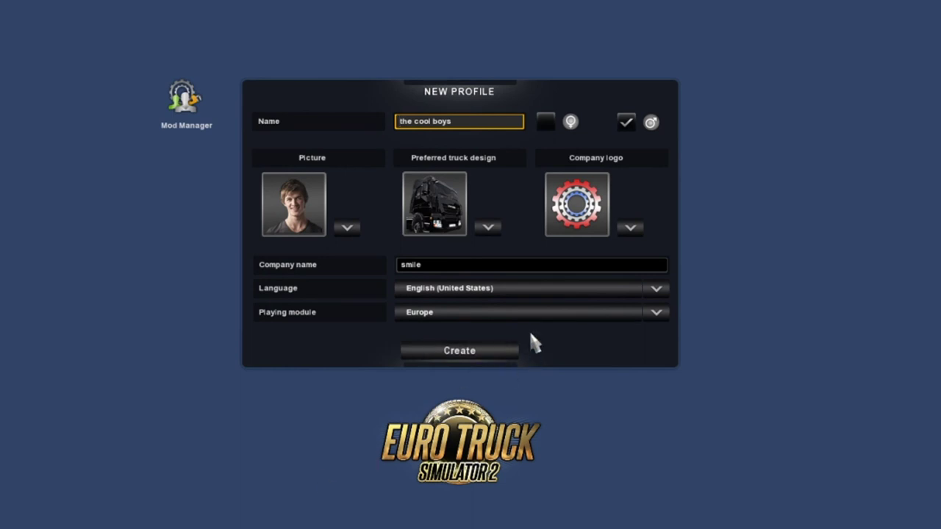
# Set the new profile's playing module to peru_death_road.mbd and create the profile
pyautogui.click(564, 312)
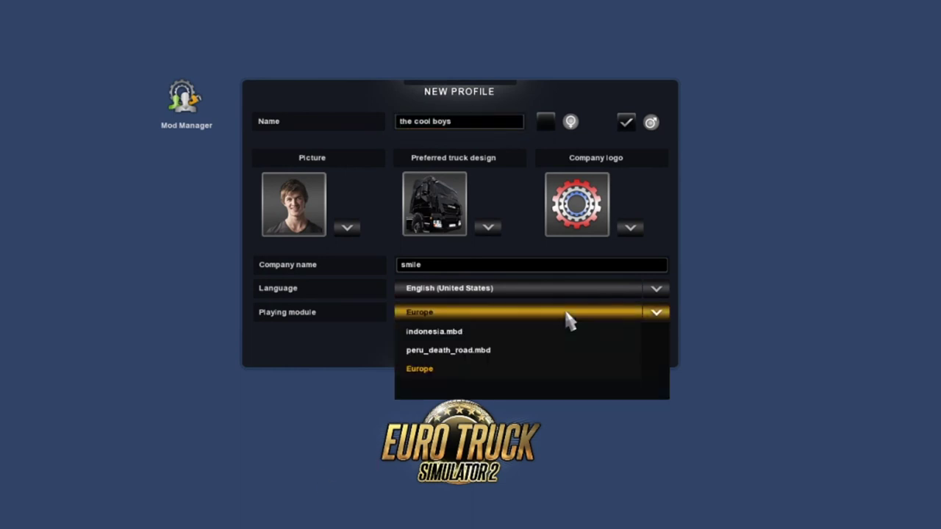
pyautogui.click(531, 352)
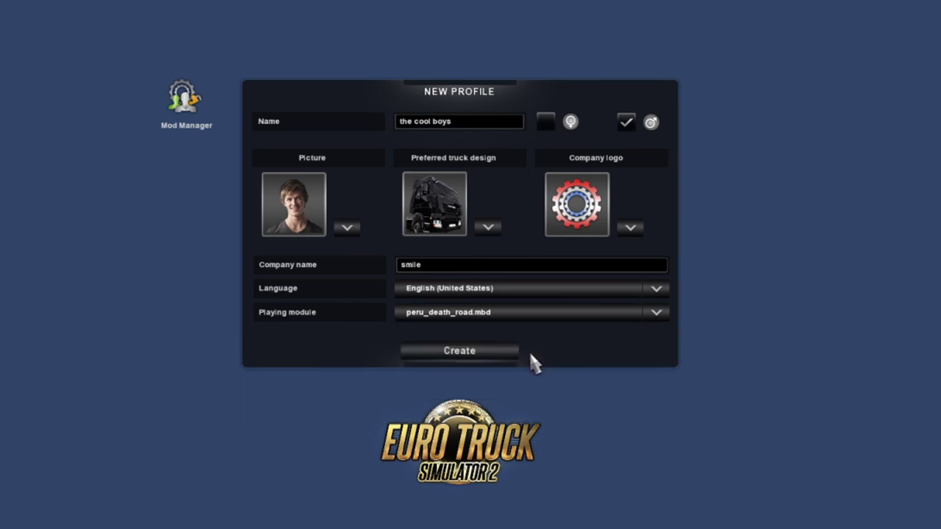
pyautogui.click(455, 352)
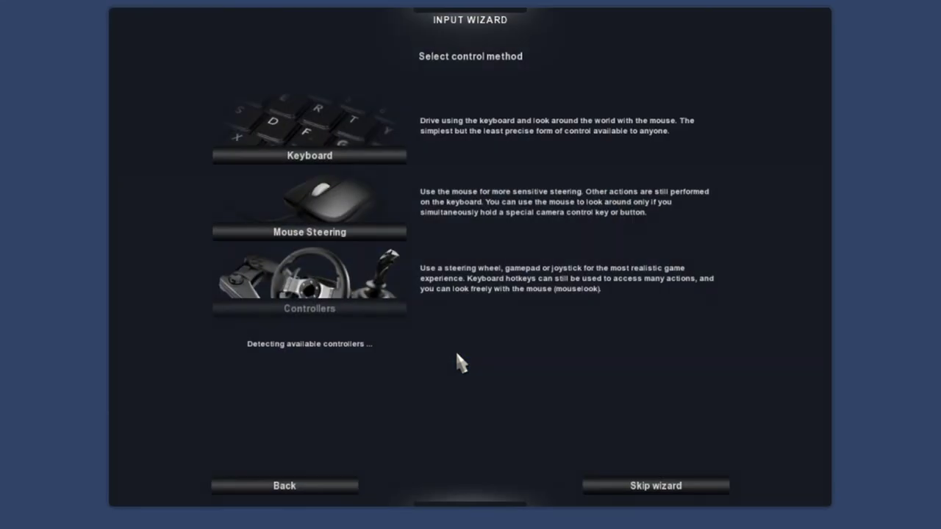
# Configure the profile's controls with the keyboard as control method and a sequential gearbox, and finish the input wizard
pyautogui.click(332, 162)
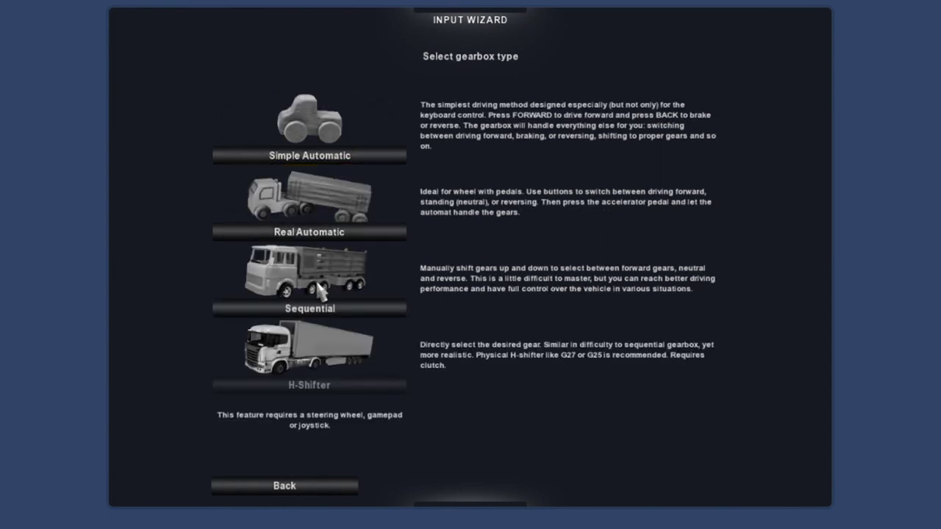
pyautogui.click(297, 310)
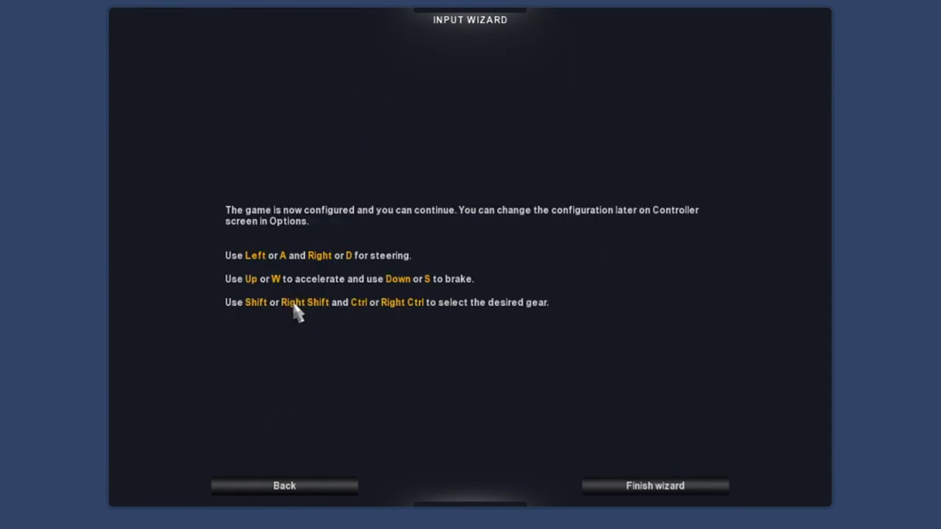
pyautogui.click(625, 486)
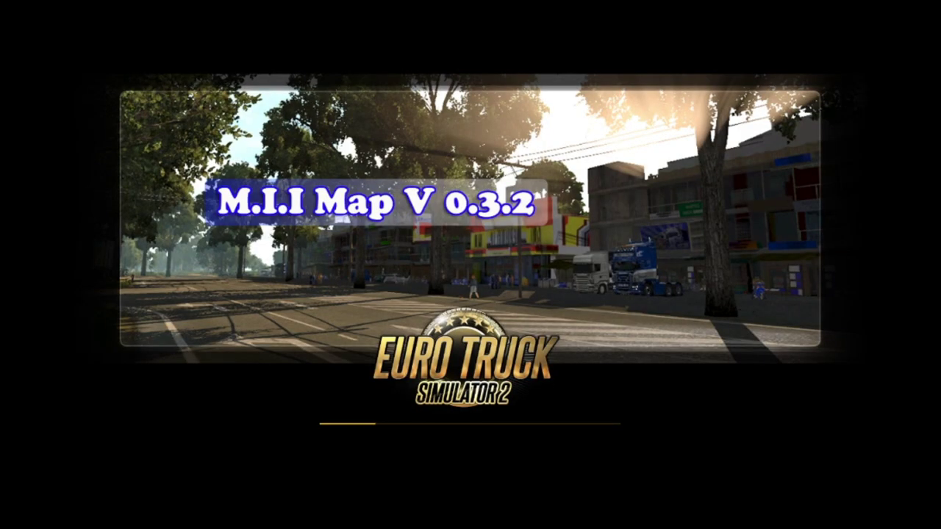